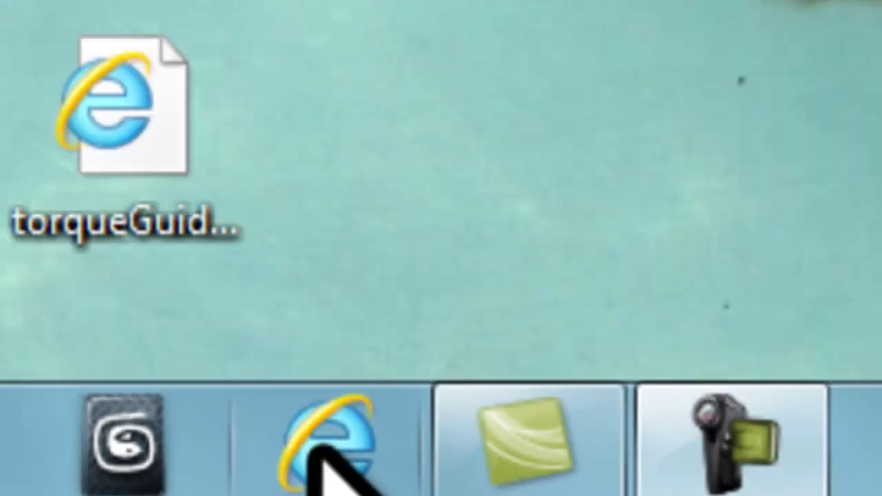
Open Internet Explorer and search Google for "microsoft security essentials".
left_click(365, 410)
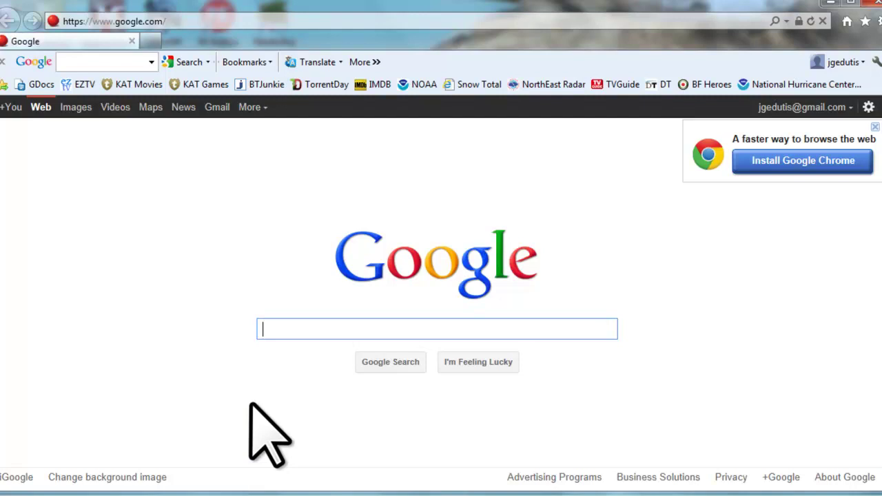
type("m")
type("icrosoft sec")
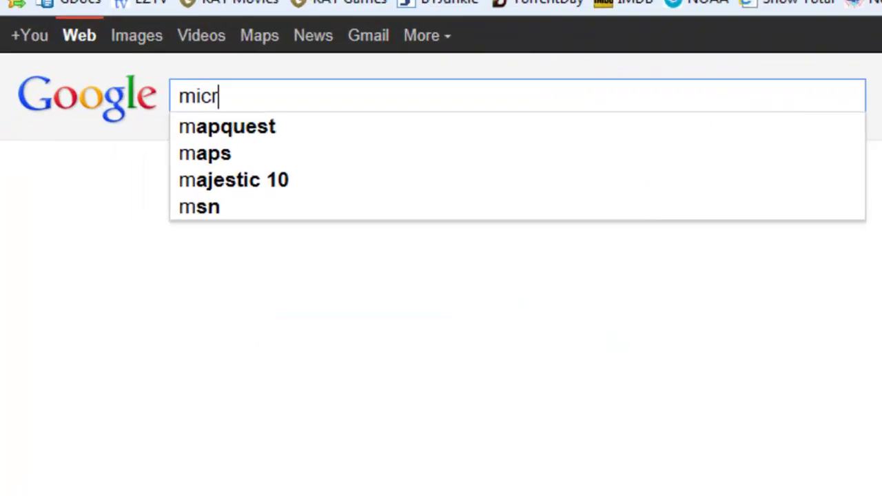
type("ur")
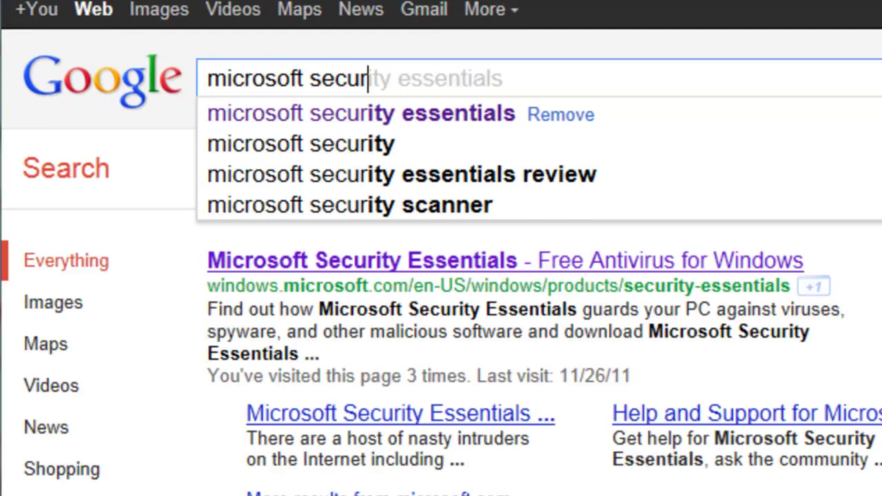
type("ity essentials")
key("Return")
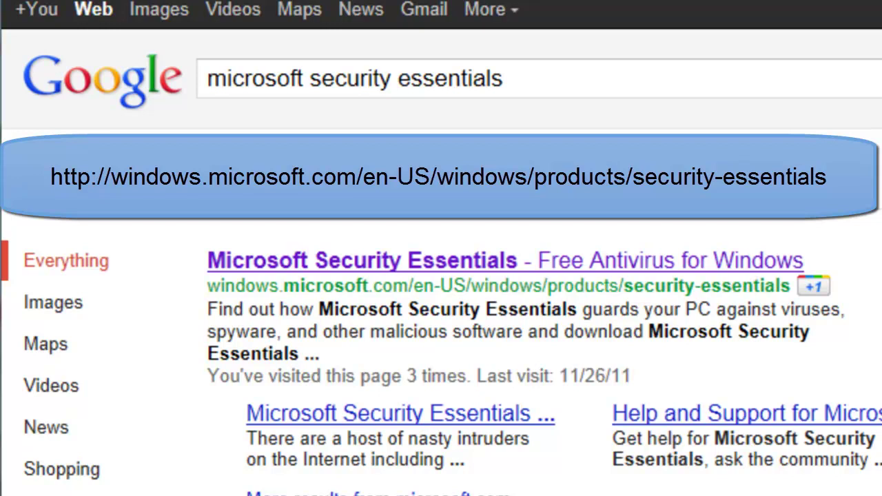
Open the official Microsoft Security Essentials page, run its free download mseinstall.exe and continue past the installer's welcome page.
left_click(559, 260)
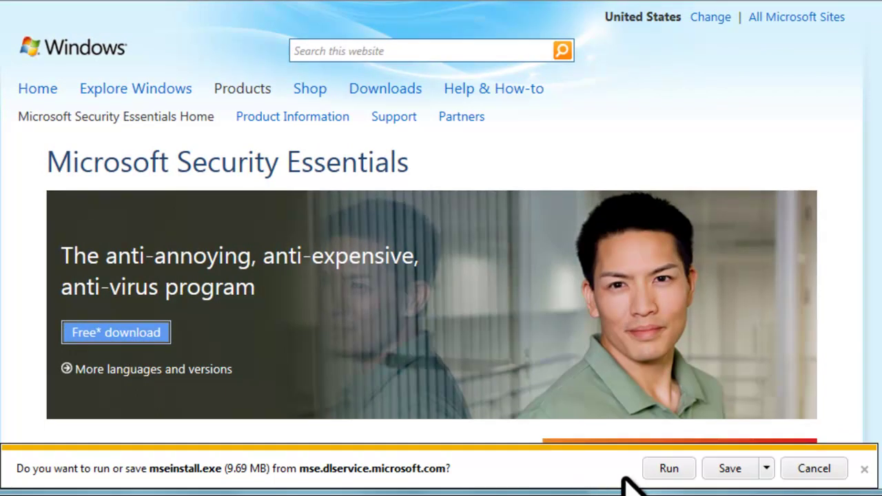
left_click(651, 470)
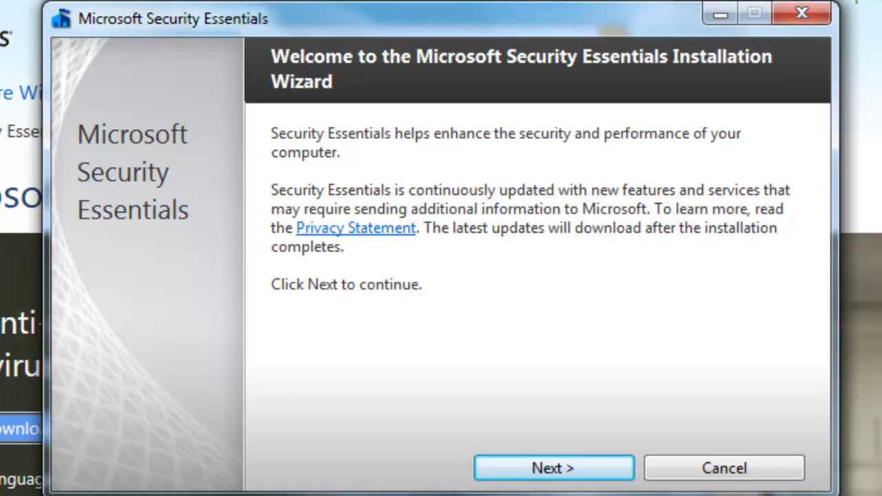
left_click(580, 472)
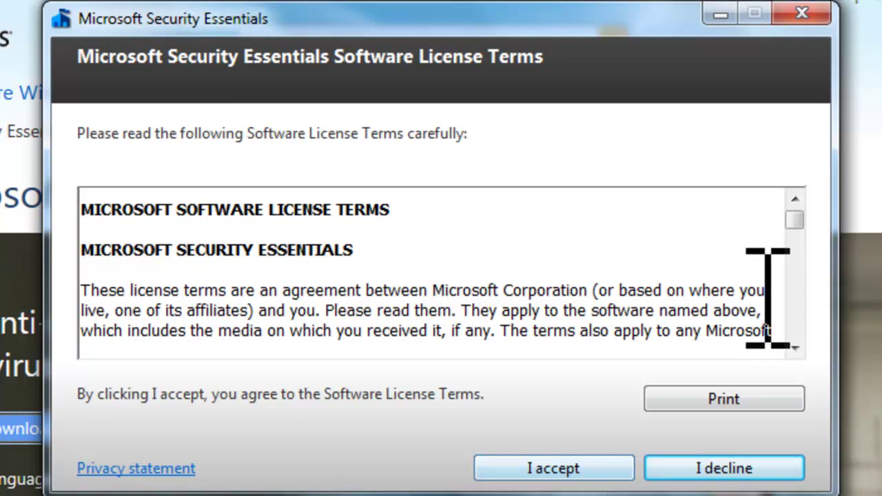
Accept the software license terms and choose to join the Customer Experience Improvement Program.
left_click_drag(796, 221, 788, 334)
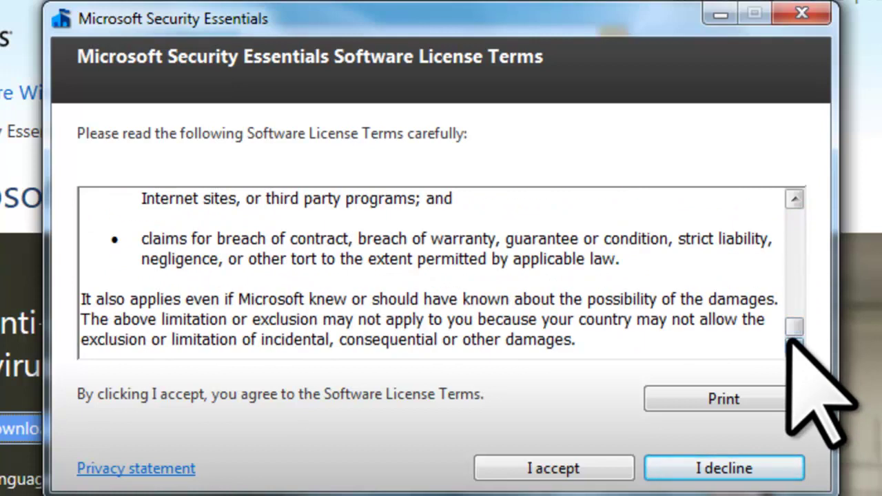
left_click(581, 466)
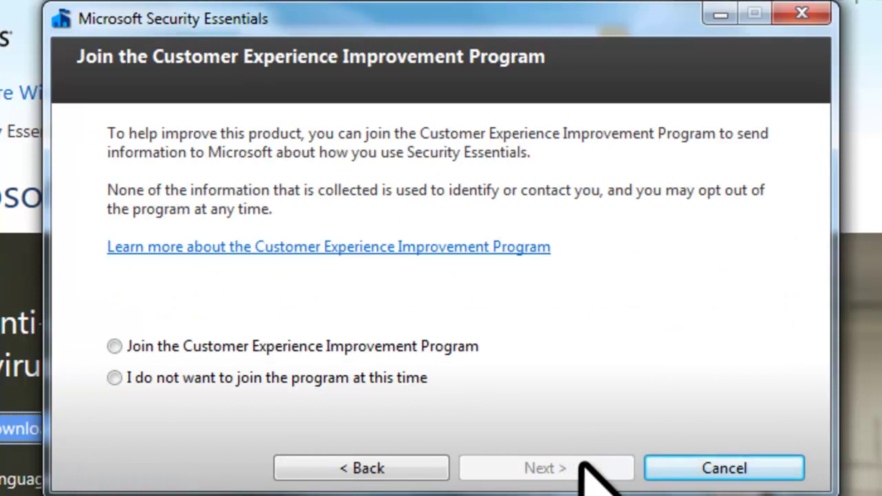
left_click(112, 343)
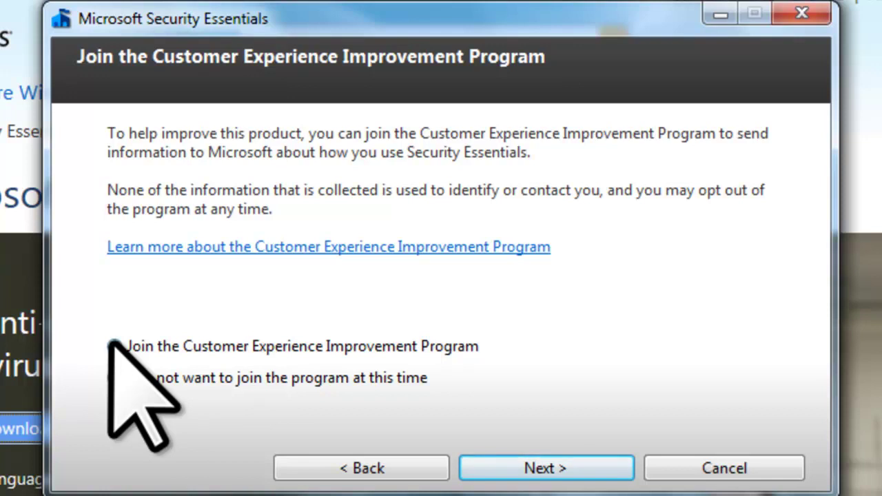
left_click(114, 346)
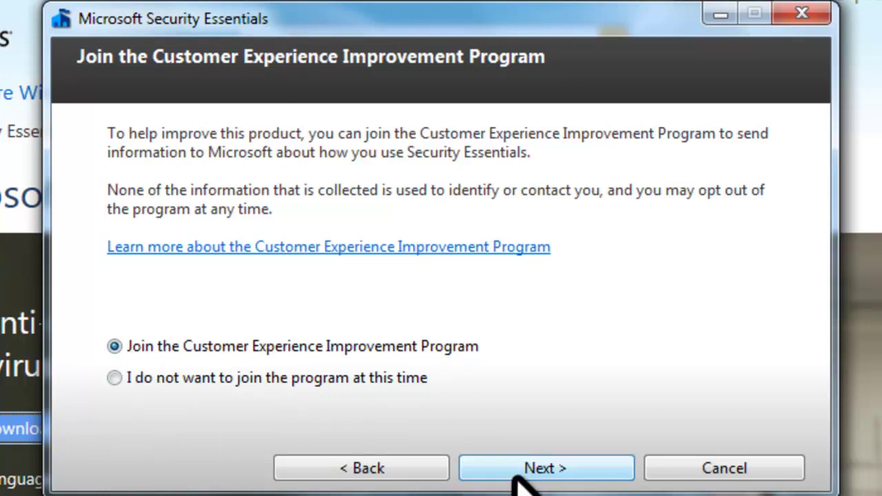
left_click(522, 479)
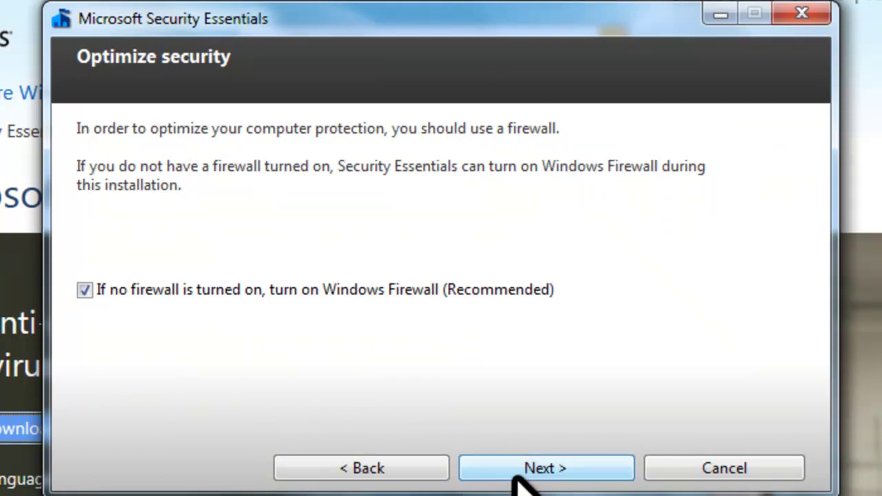
Install Security Essentials with the Windows Firewall option kept on, and finish the wizard with the scan after getting updates turned off.
left_click(517, 476)
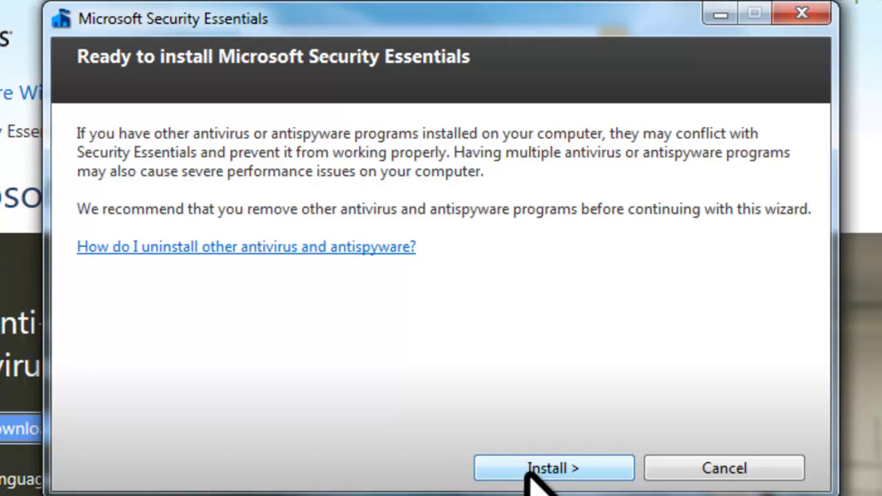
left_click(534, 470)
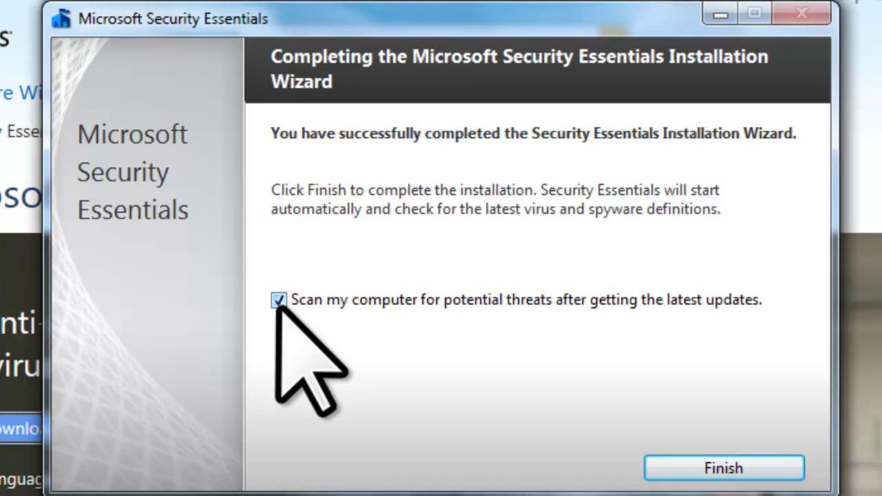
left_click(278, 300)
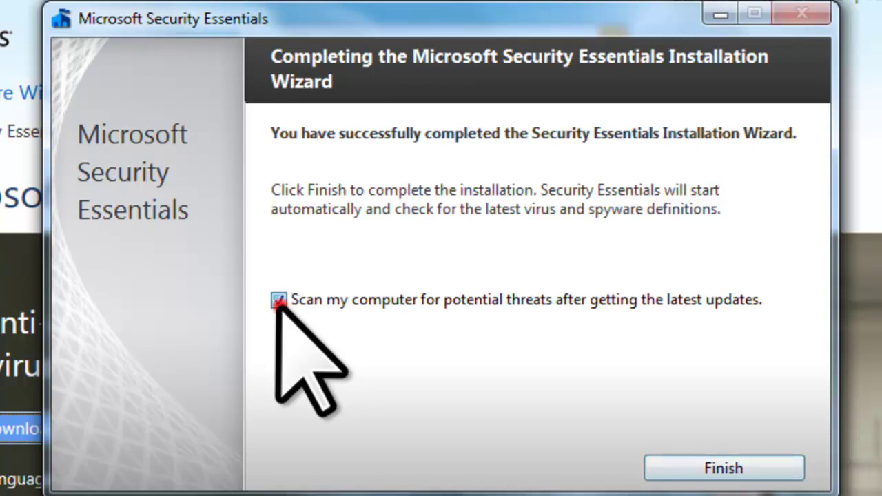
left_click(670, 474)
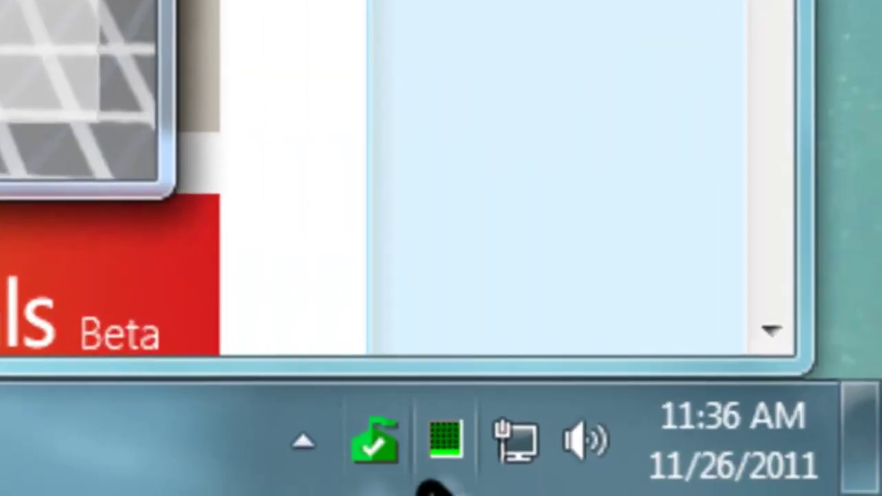
Open the Microsoft Security Essentials window from the notification area.
mouse_move(394, 466)
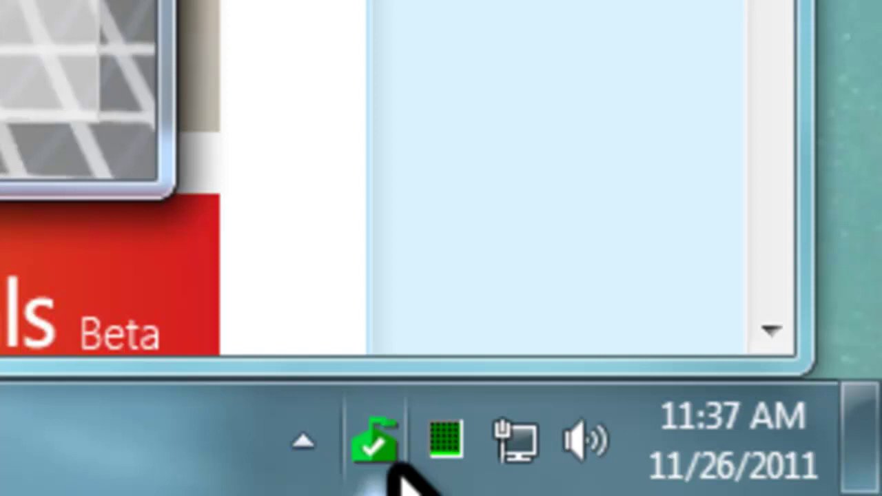
left_click(706, 76)
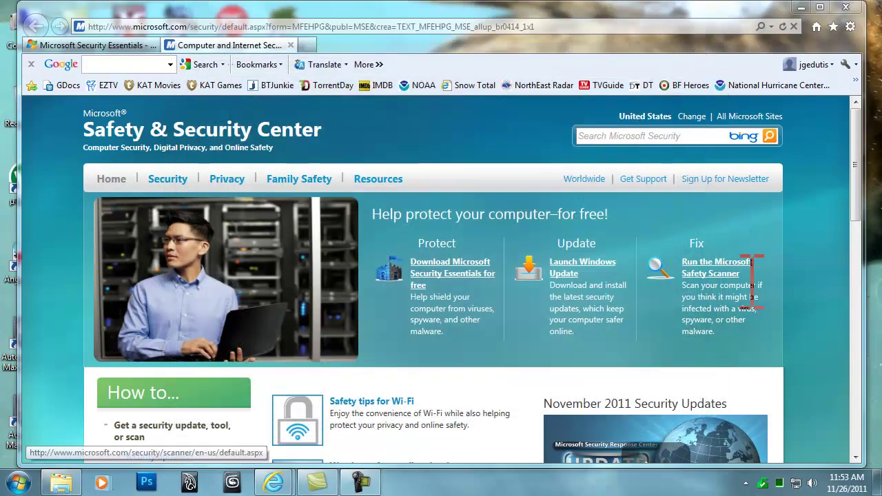
mouse_move(762, 487)
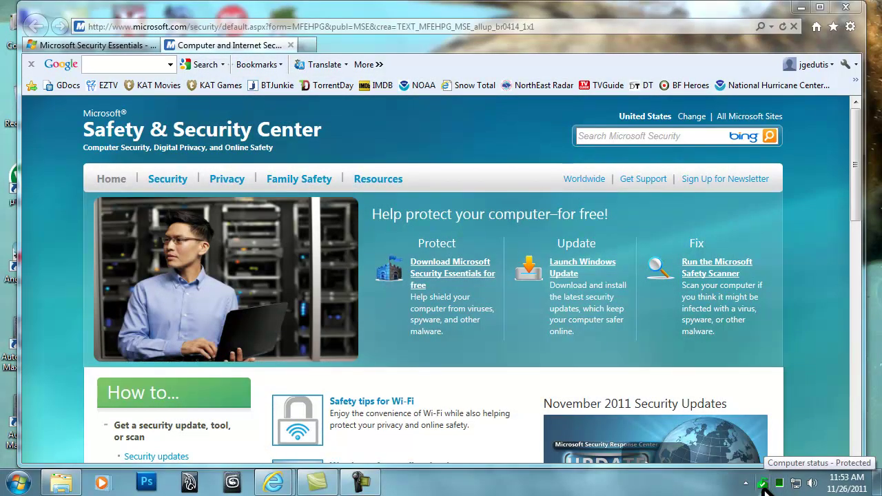
double_click(763, 485)
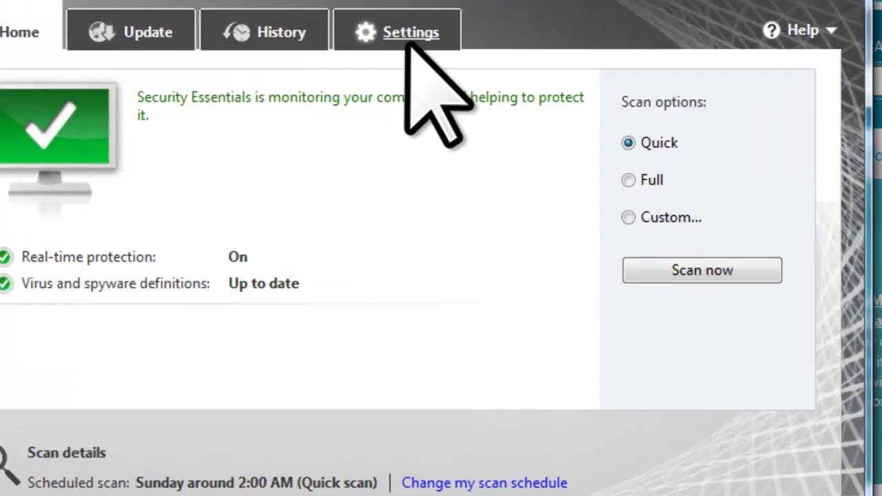
Set the scheduled scan type to Full scan in the Security Essentials settings and save the changes.
left_click(449, 87)
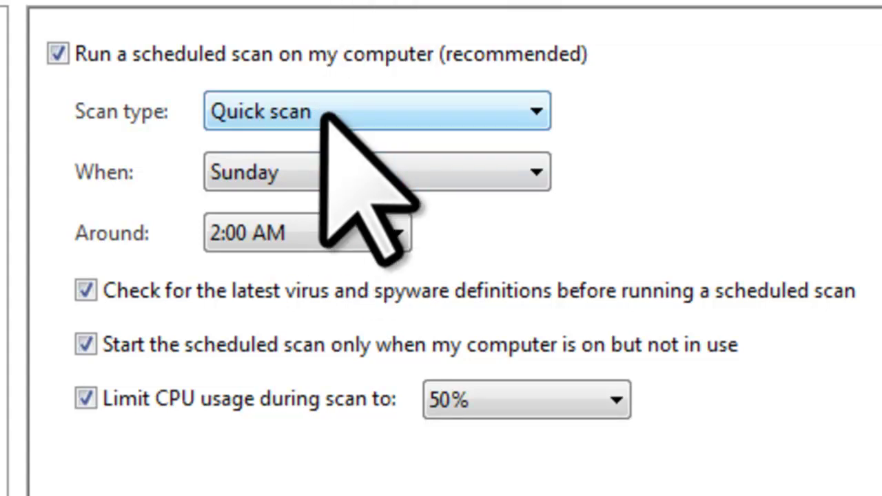
left_click(322, 114)
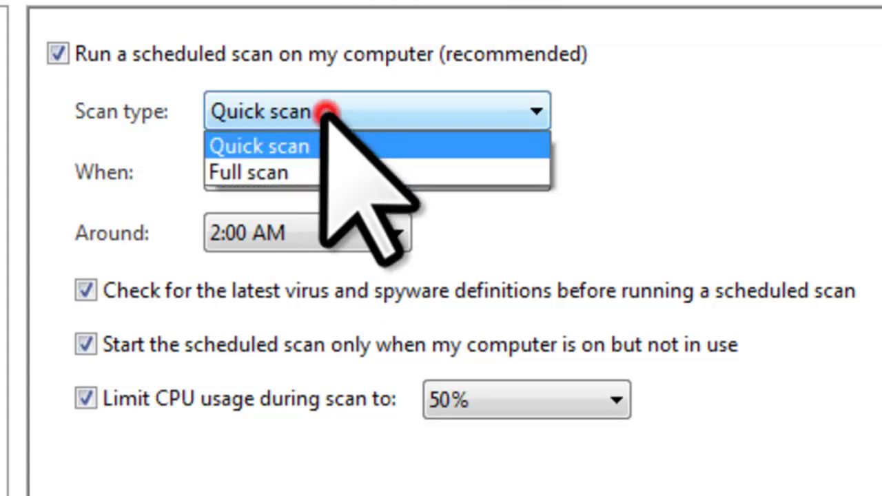
left_click(315, 172)
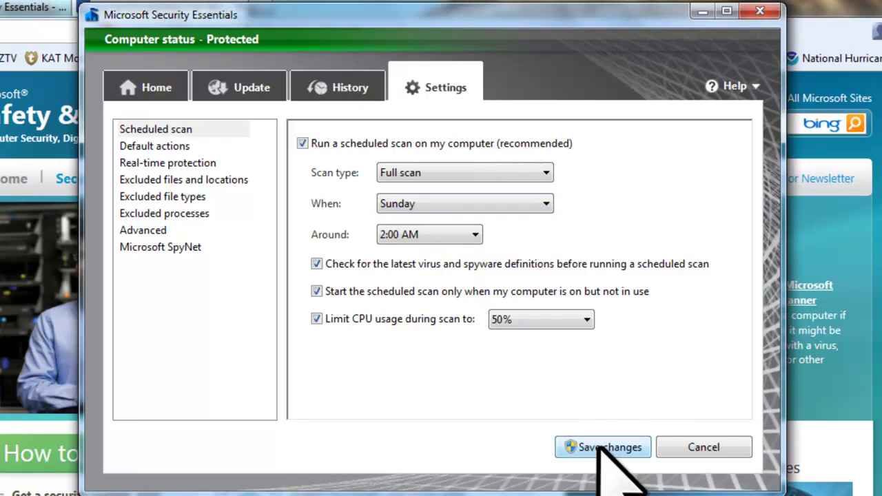
left_click(593, 447)
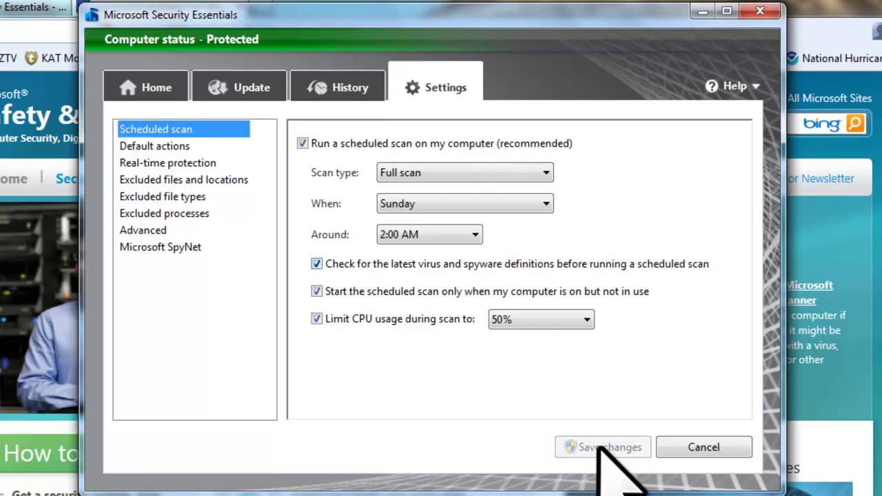
Review the detection history and the virus definition update page, and start a Full scan of the computer.
left_click(351, 93)
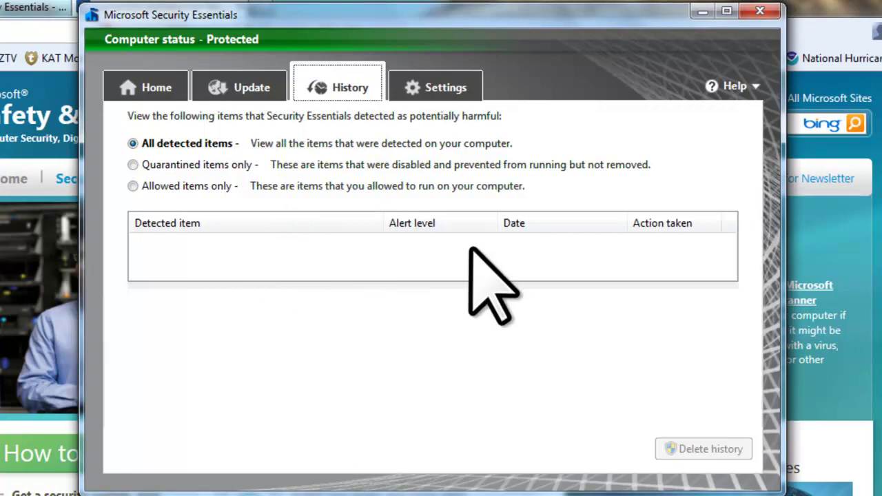
left_click(237, 87)
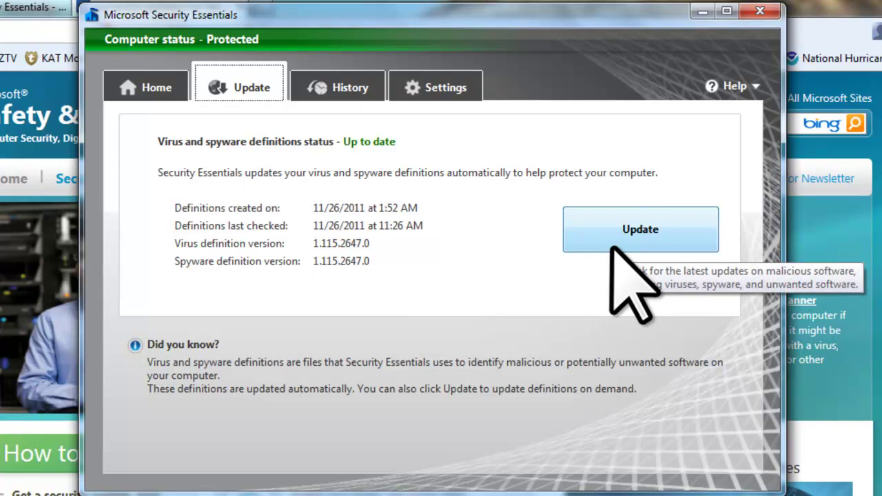
left_click(146, 89)
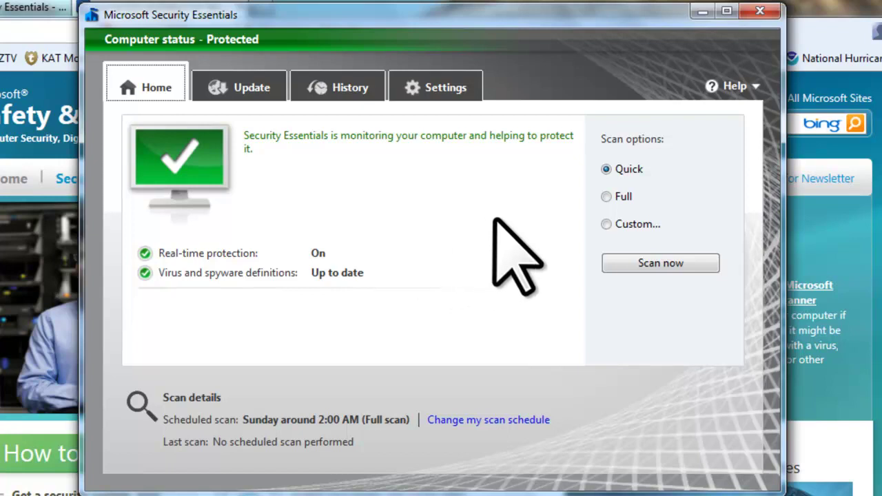
left_click(605, 197)
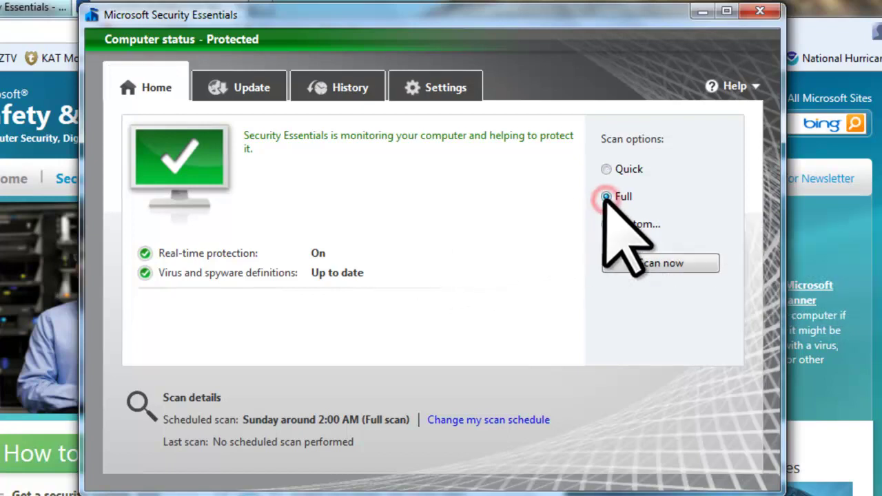
left_click(660, 263)
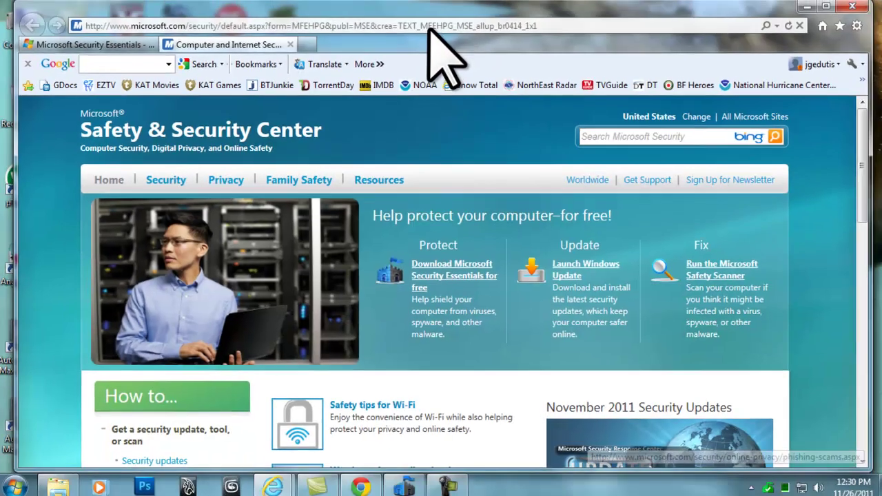
left_click(431, 26)
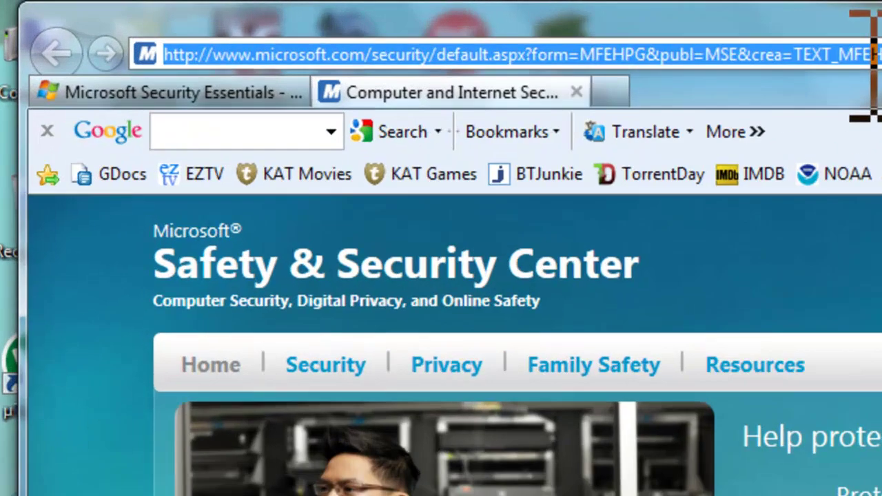
type("www.")
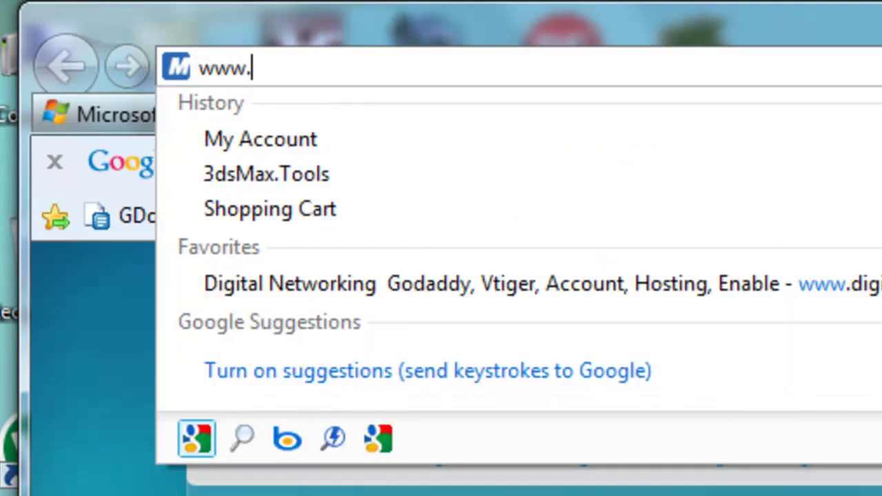
type("eicar.org")
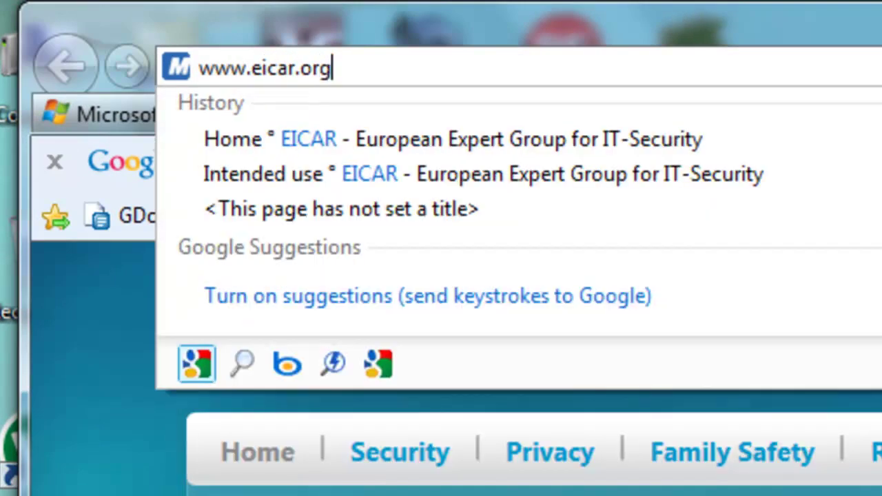
key("Return")
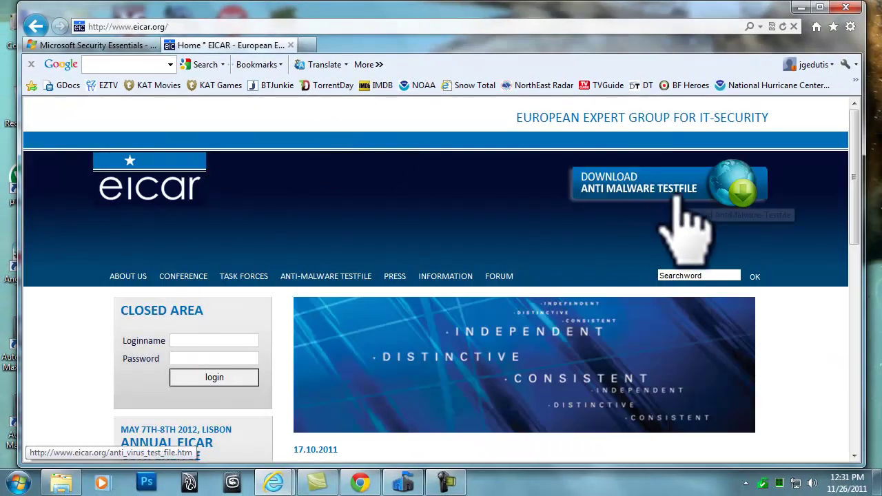
Open the EICAR anti-malware testfile page and copy the 68-character test string from its Intended Use text.
left_click(684, 199)
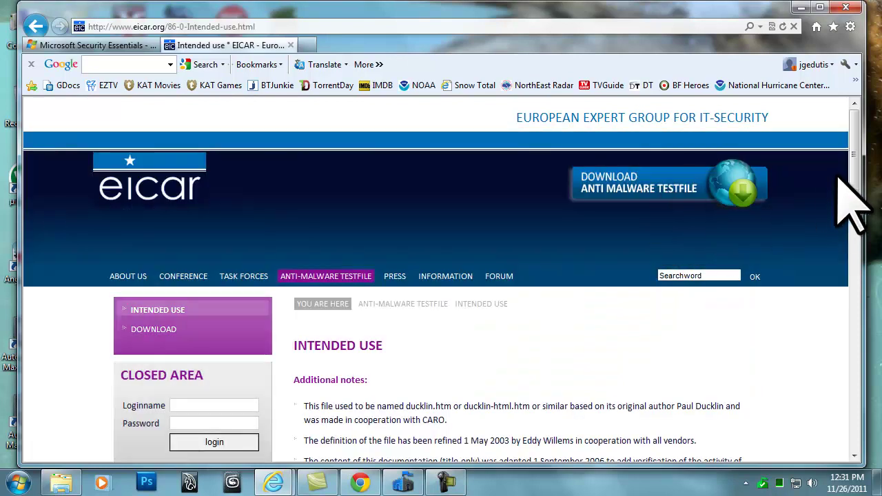
left_click_drag(853, 186, 852, 385)
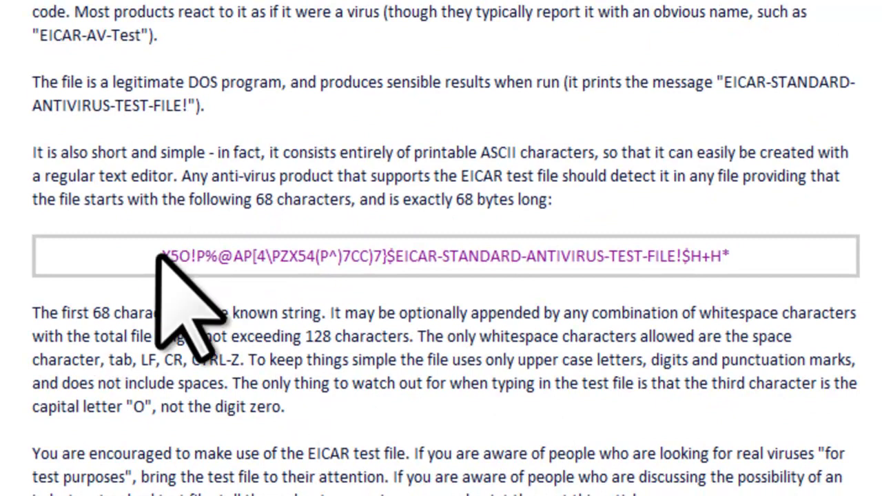
left_click_drag(162, 257, 736, 253)
key("ctrl+c")
right_click(652, 264)
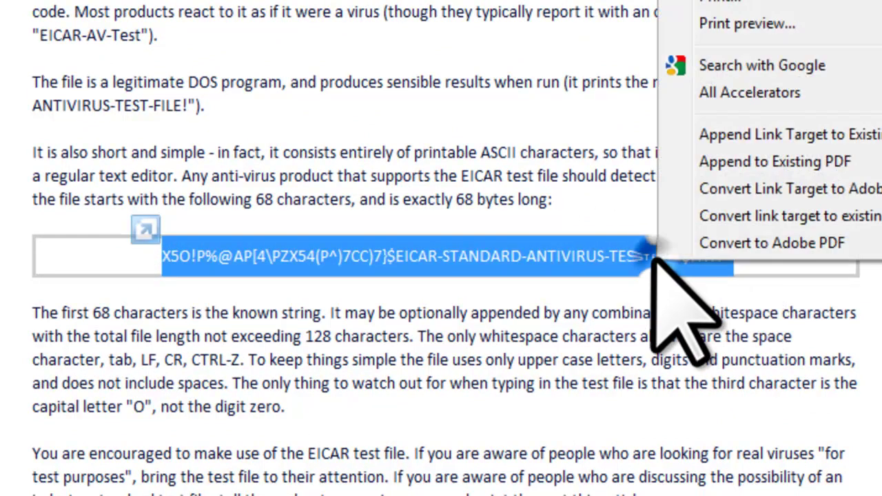
left_click(730, 1)
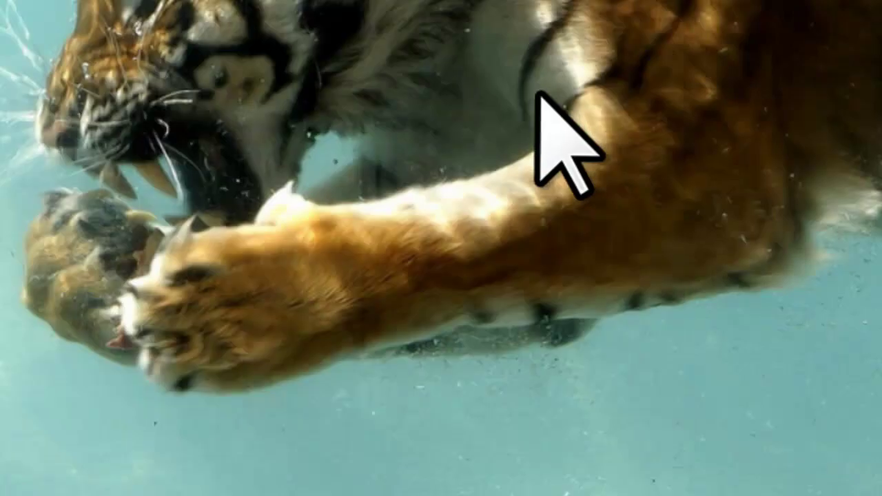
Create a new text file on the desktop named testvirus.bat, accepting the file extension change.
right_click(537, 93)
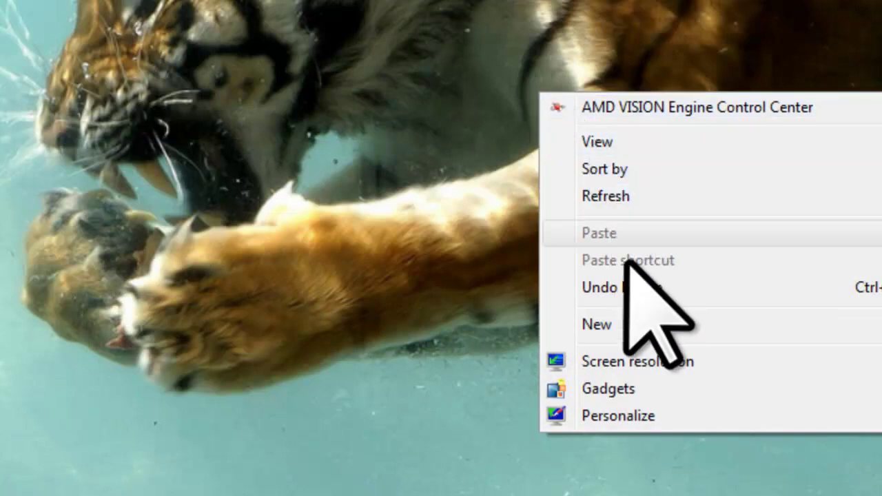
left_click(629, 322)
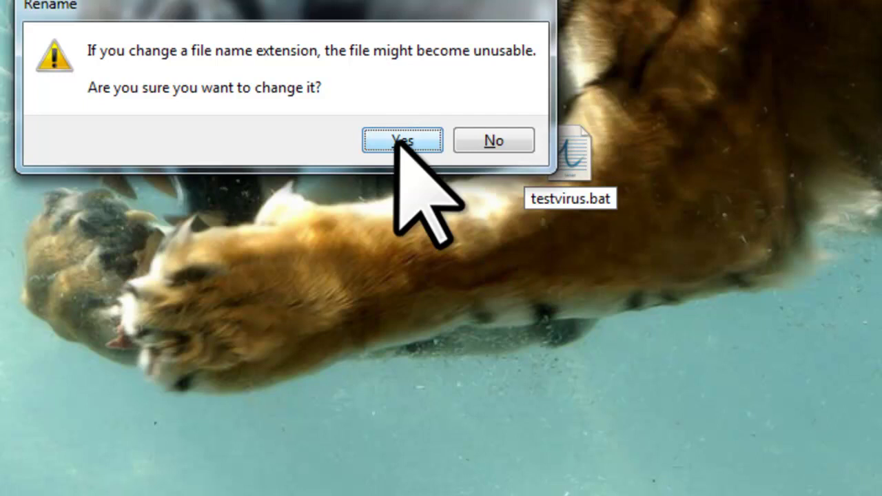
left_click(402, 141)
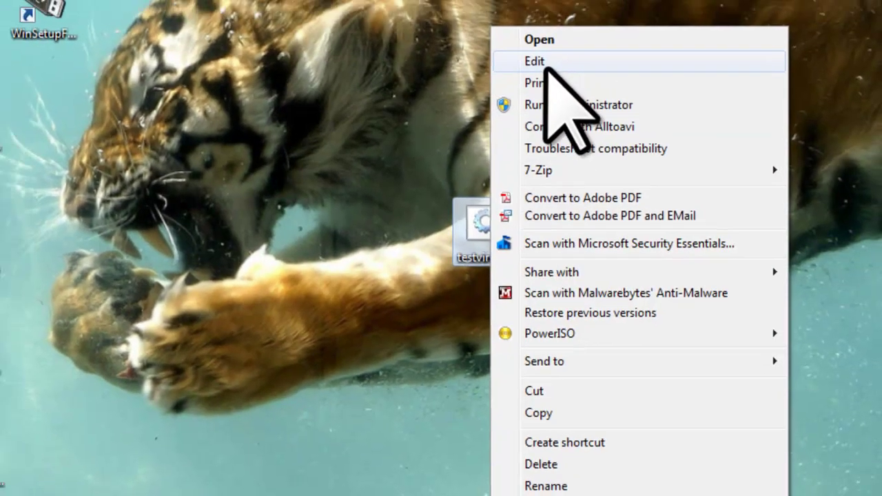
Open testvirus.bat for editing in Notepad, paste the copied EICAR test string into it and save the file.
left_click(548, 67)
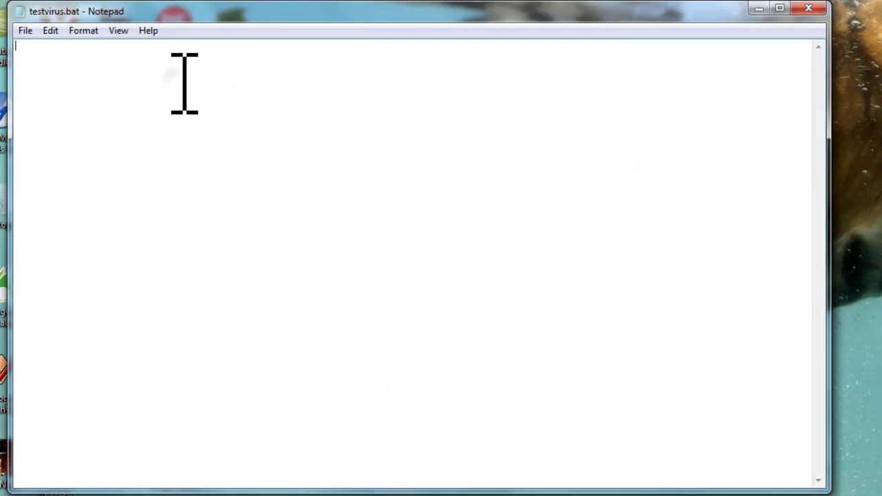
right_click(180, 81)
left_click(221, 147)
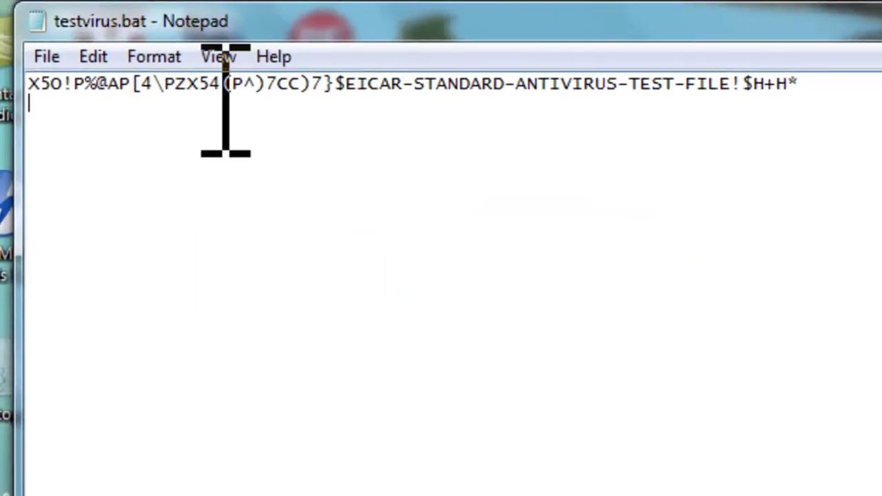
left_click(43, 56)
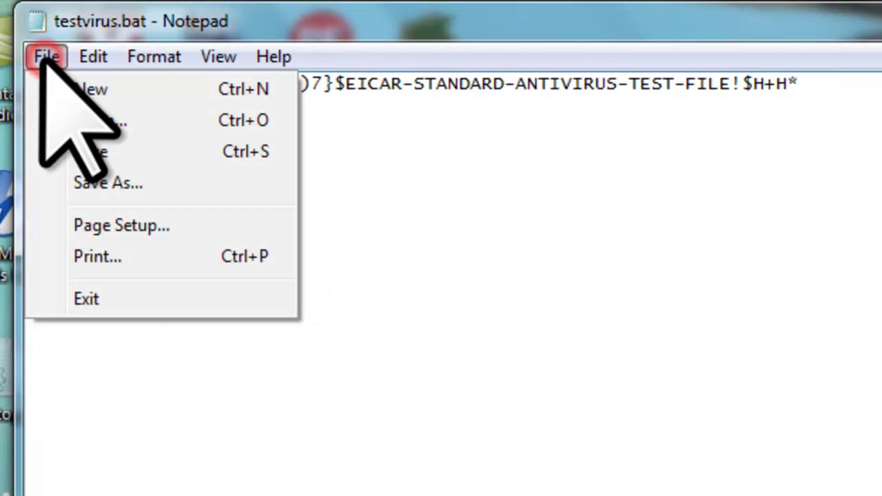
left_click(97, 149)
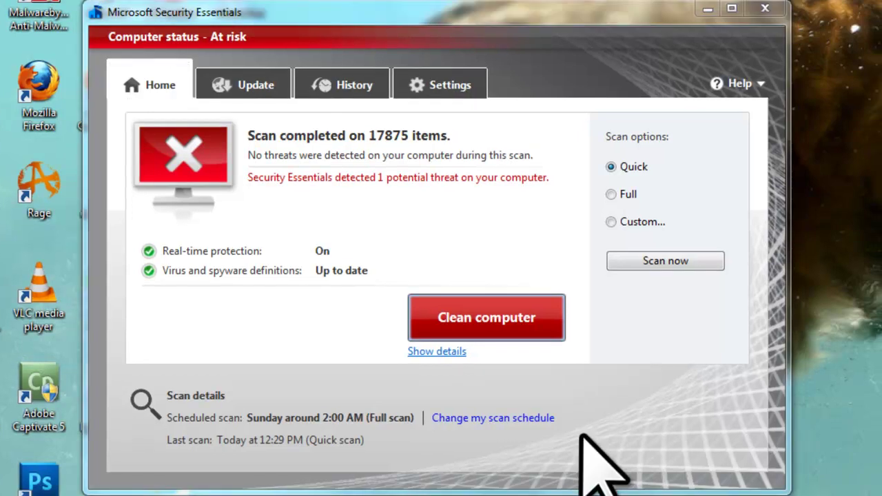
Clean the computer of the detected EICAR test file in Microsoft Security Essentials.
left_click(513, 324)
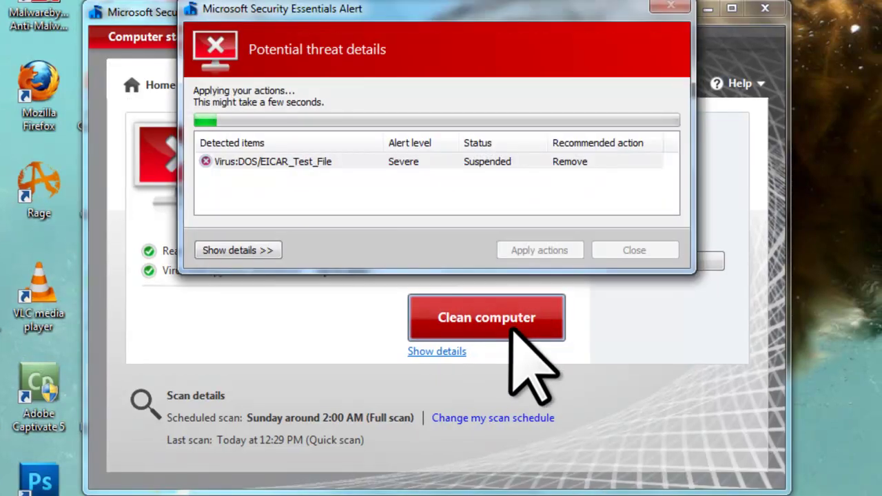